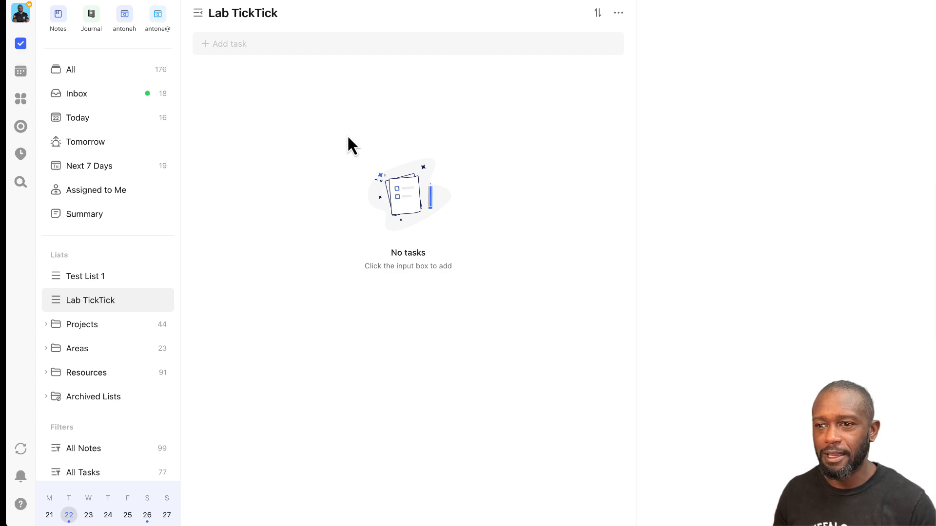
Add a task named "New Repeat 1" to the Lab TickTick list
{"action": "left_click", "coordinate": [272, 44]}
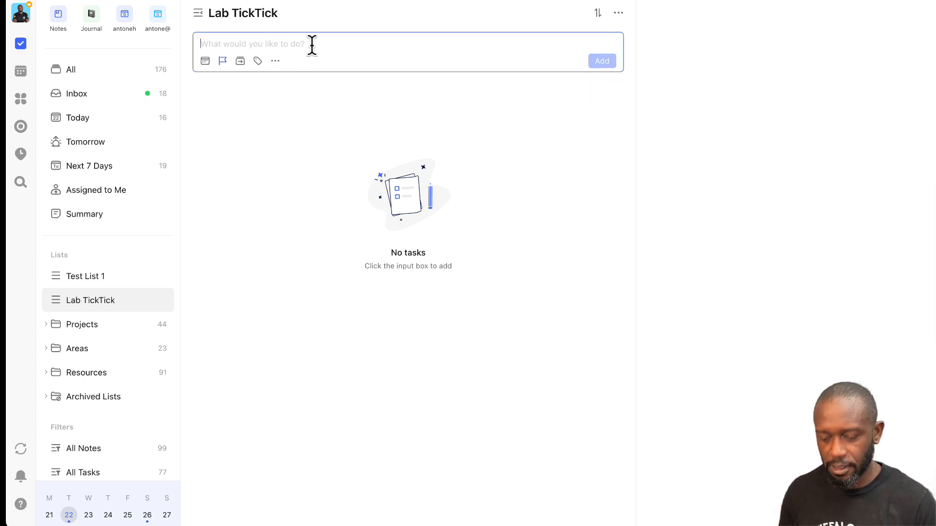
{"action": "type", "text": "New Repea"}
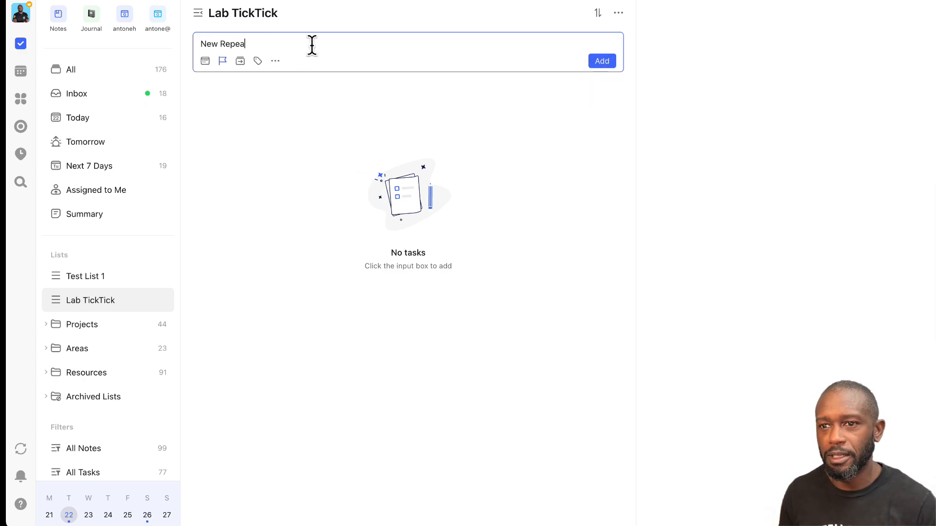
{"action": "type", "text": "t 1"}
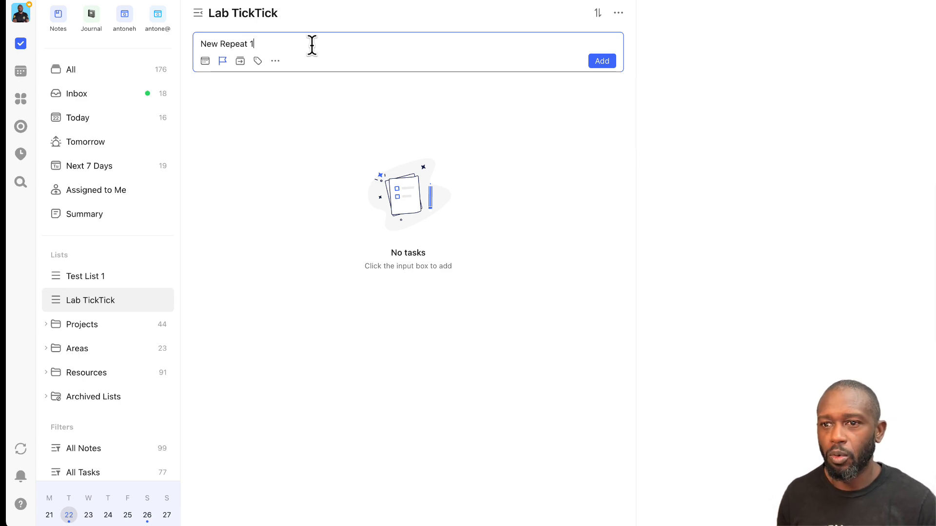
{"action": "left_click", "coordinate": [418, 150]}
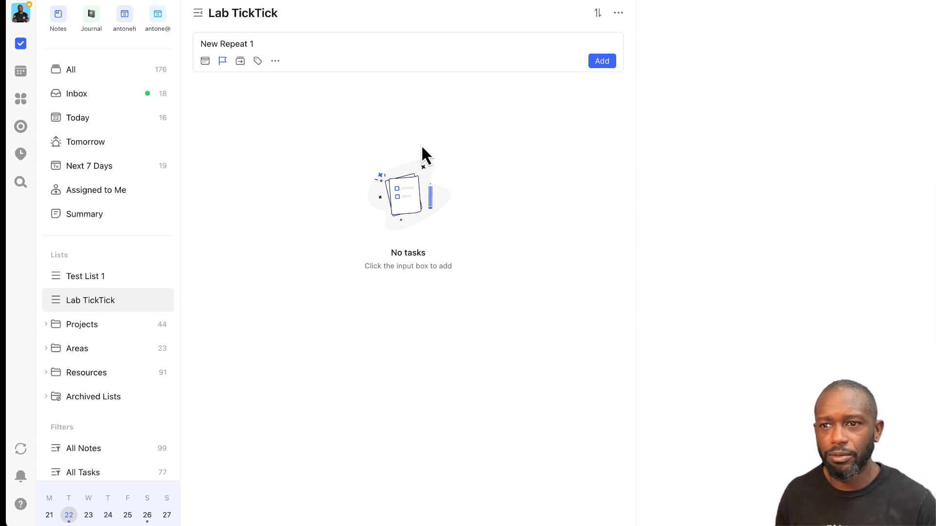
{"action": "left_click", "coordinate": [601, 62]}
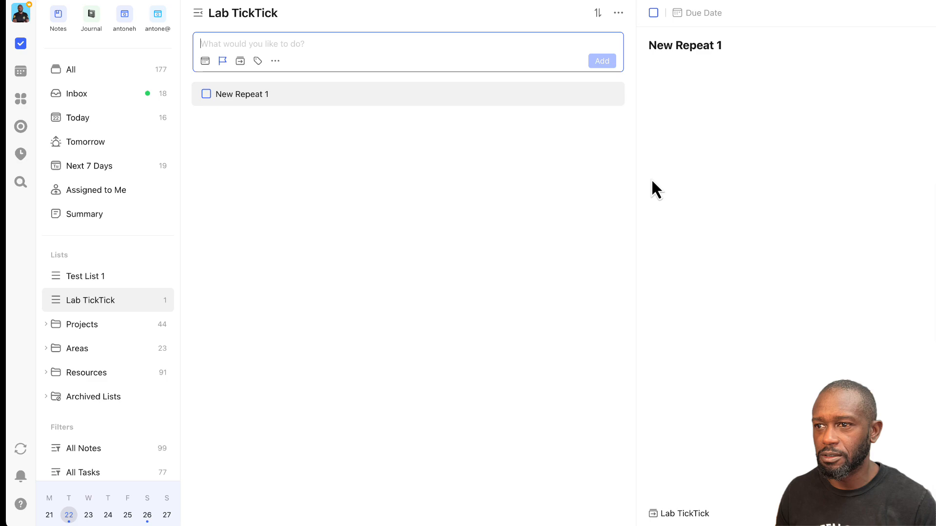
Set the due date of New Repeat 1 to April 22, 2025 at 07:00 PM
{"action": "left_click", "coordinate": [699, 14]}
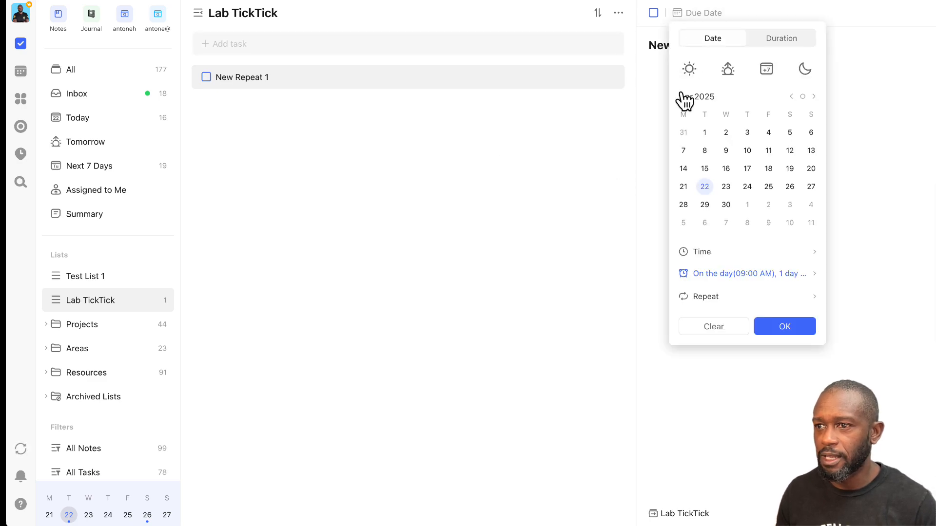
{"action": "left_click", "coordinate": [705, 186]}
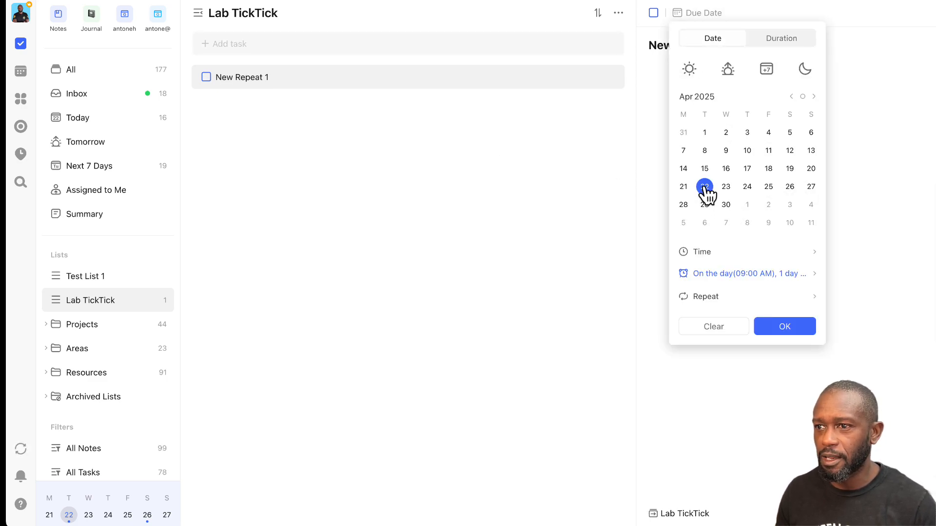
{"action": "left_click", "coordinate": [733, 253]}
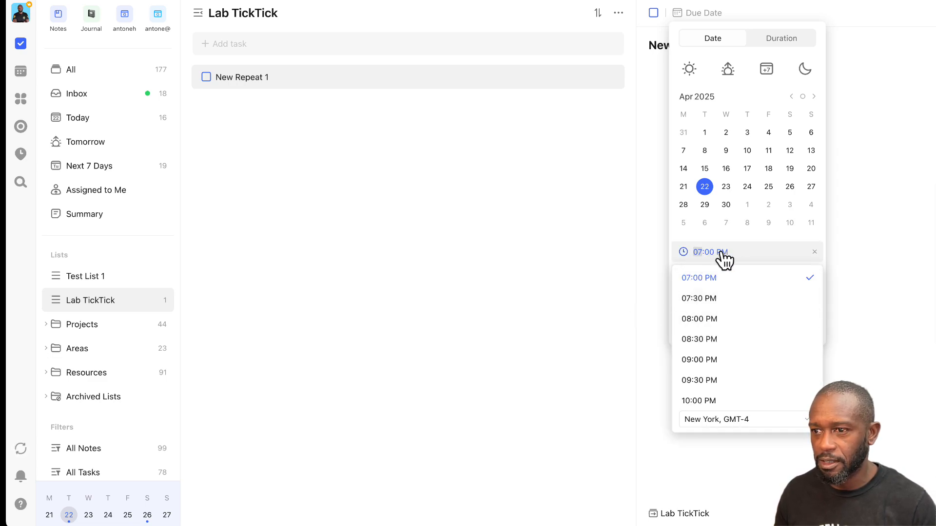
{"action": "left_click", "coordinate": [745, 280]}
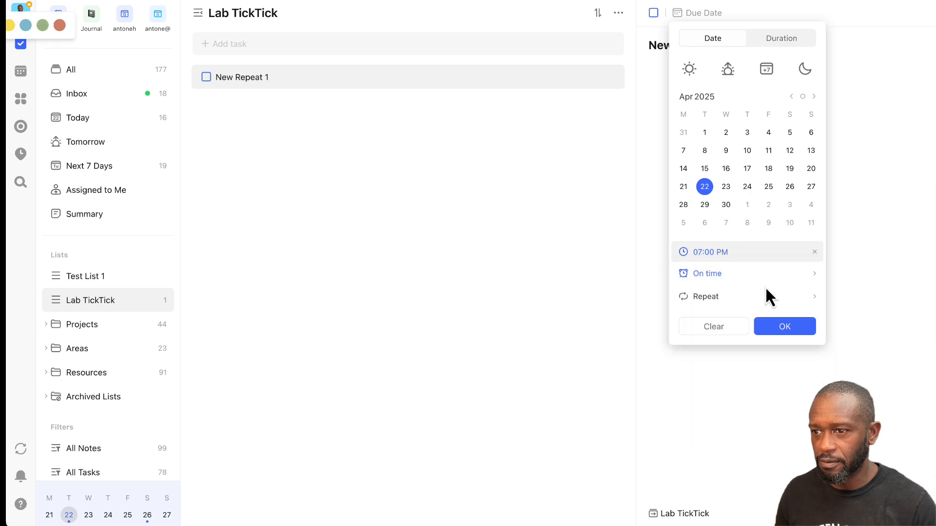
Give New Repeat 1 a custom repeat by due dates, every 1 week on Monday, Wednesday and Friday
{"action": "left_click", "coordinate": [720, 297]}
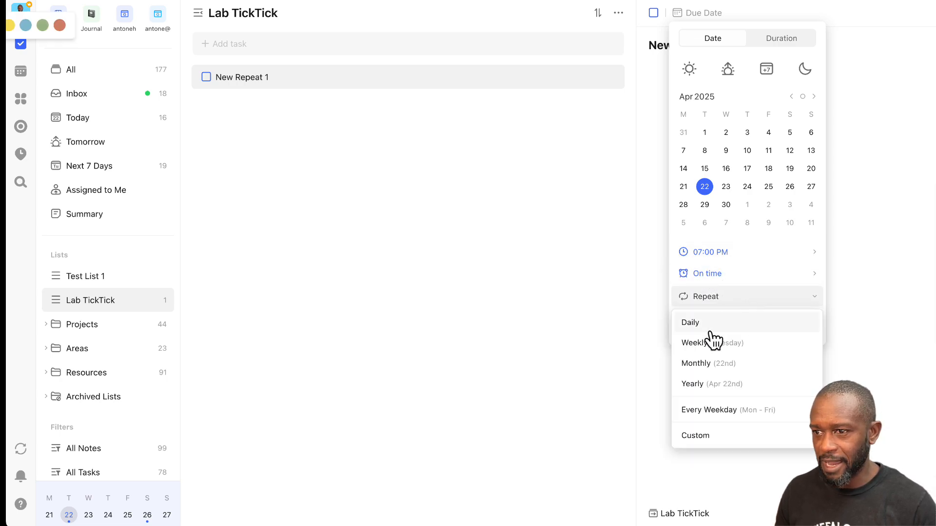
{"action": "left_click", "coordinate": [731, 441]}
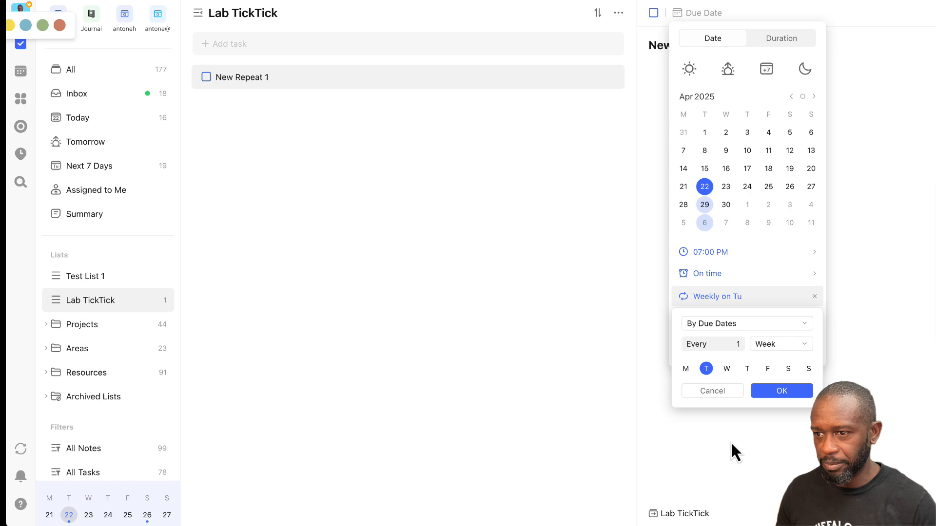
{"action": "left_click", "coordinate": [686, 369]}
{"action": "left_click", "coordinate": [706, 369]}
{"action": "left_click", "coordinate": [726, 369]}
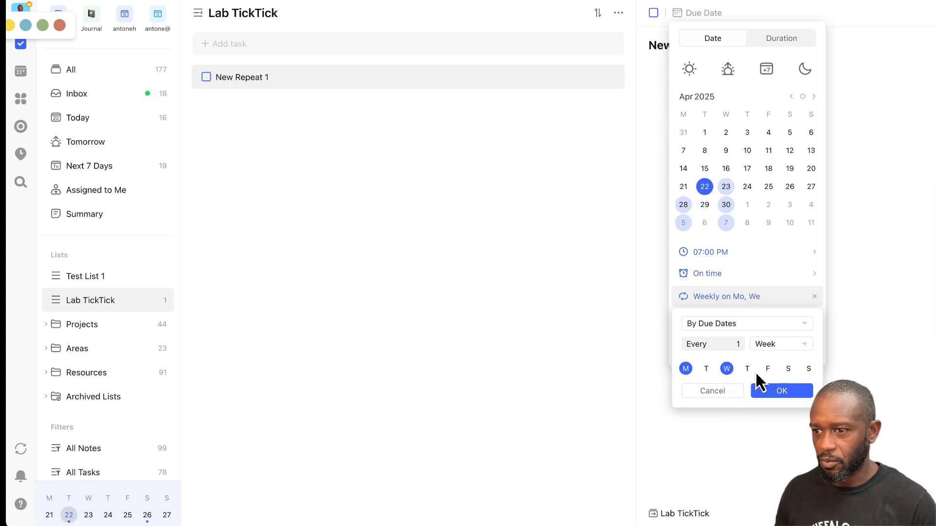
{"action": "left_click", "coordinate": [768, 369]}
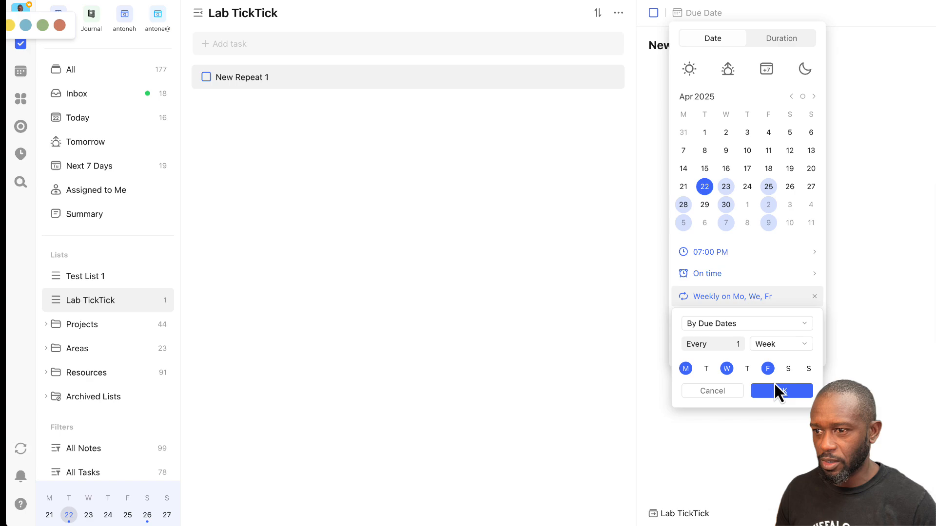
{"action": "left_click", "coordinate": [783, 392]}
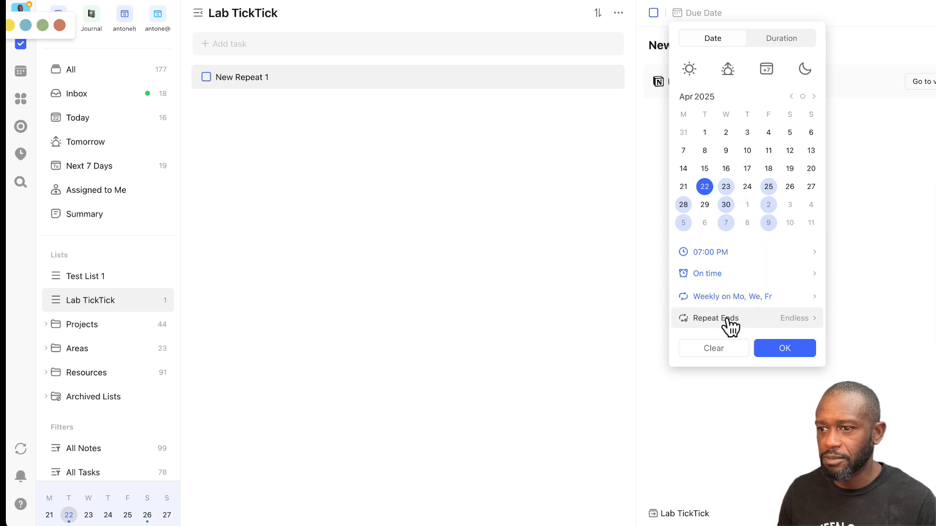
End the repeat of New Repeat 1 after a count of 4 times and save the date settings
{"action": "left_click", "coordinate": [790, 324]}
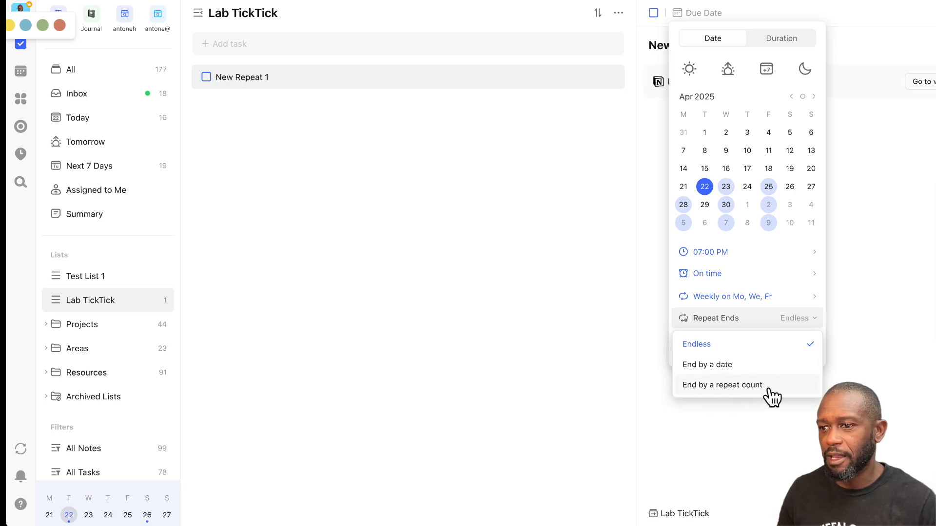
{"action": "left_click", "coordinate": [721, 393]}
{"action": "key", "text": "Up"}
{"action": "key", "text": "Up"}
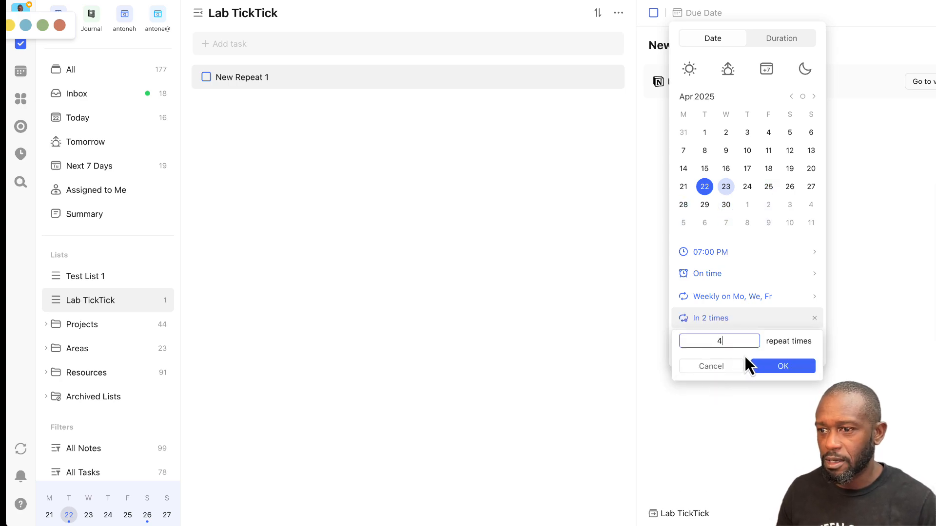
{"action": "double_click", "coordinate": [743, 342]}
{"action": "type", "text": "4"}
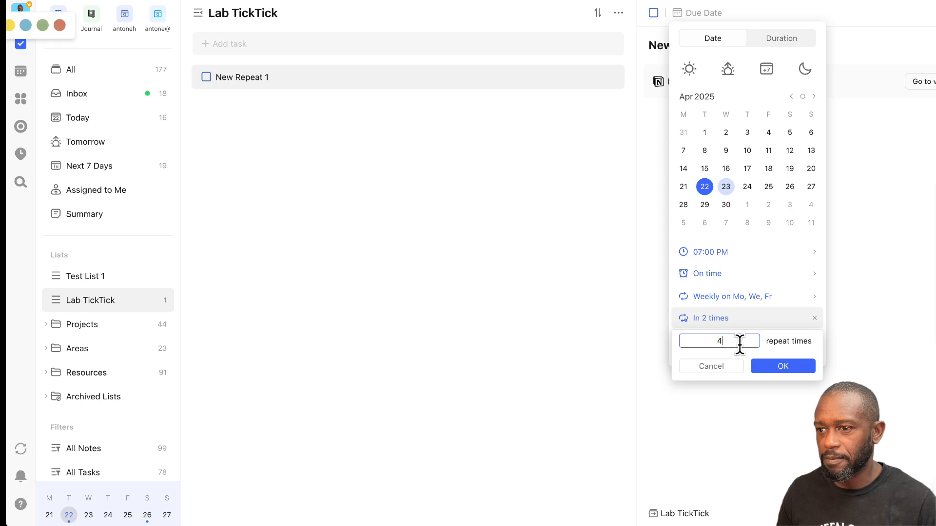
{"action": "left_click", "coordinate": [783, 368]}
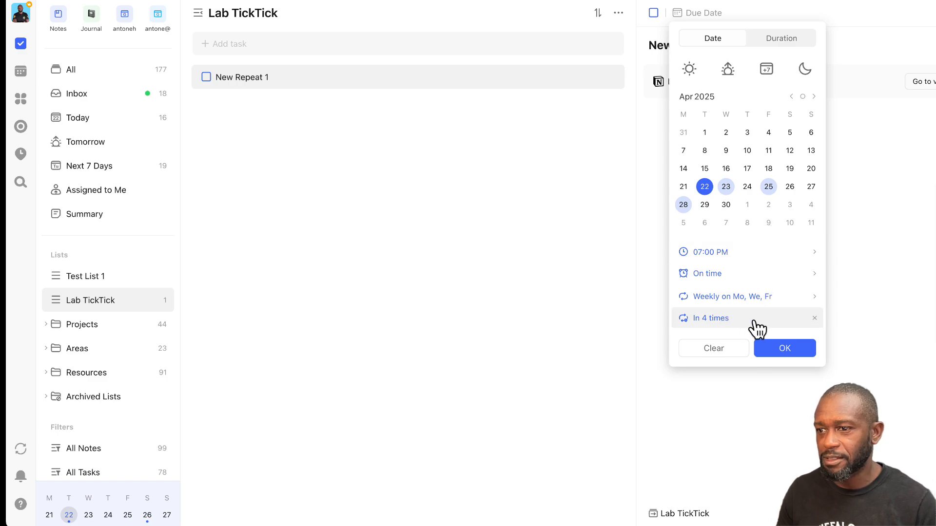
{"action": "left_click", "coordinate": [786, 349]}
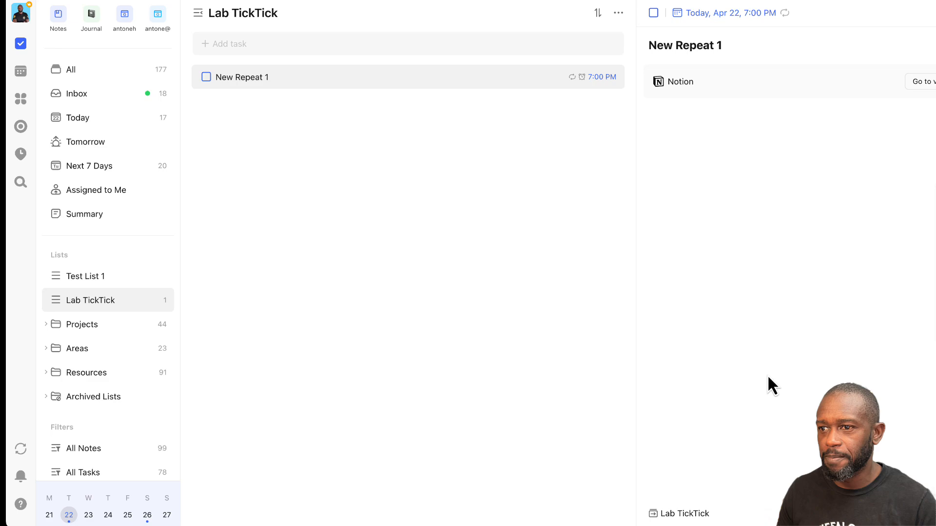
Switch to Notion and check the New Repeat 1 entry in the TestDB table on The Lab page
{"action": "left_click", "coordinate": [655, 185]}
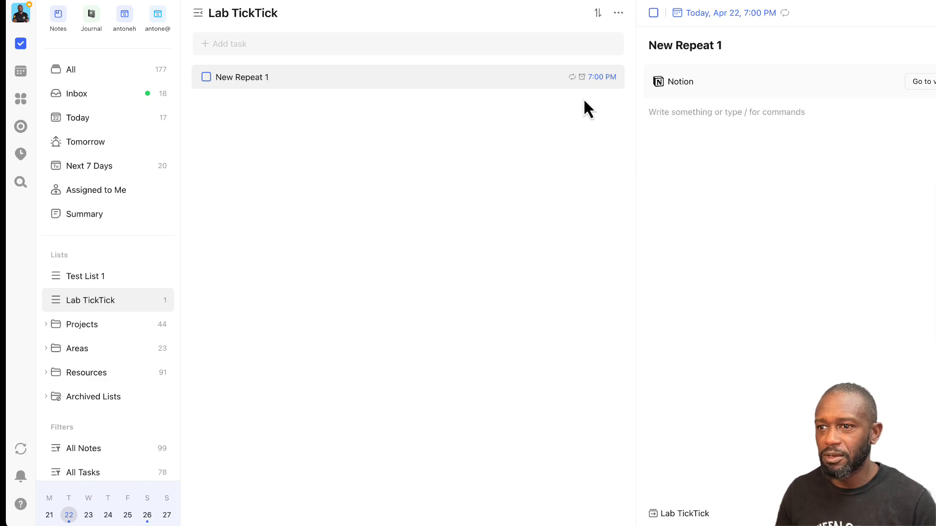
{"action": "left_click", "coordinate": [507, 170]}
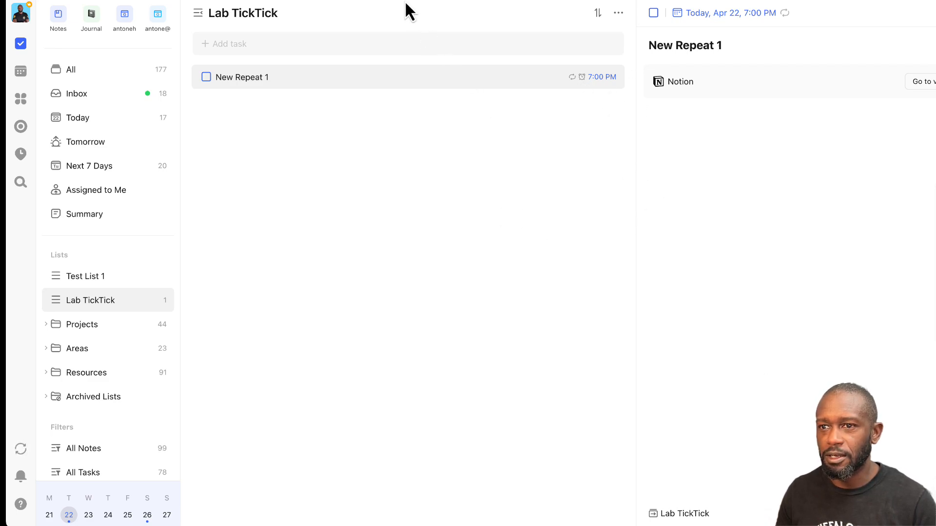
{"action": "left_click", "coordinate": [407, 0]}
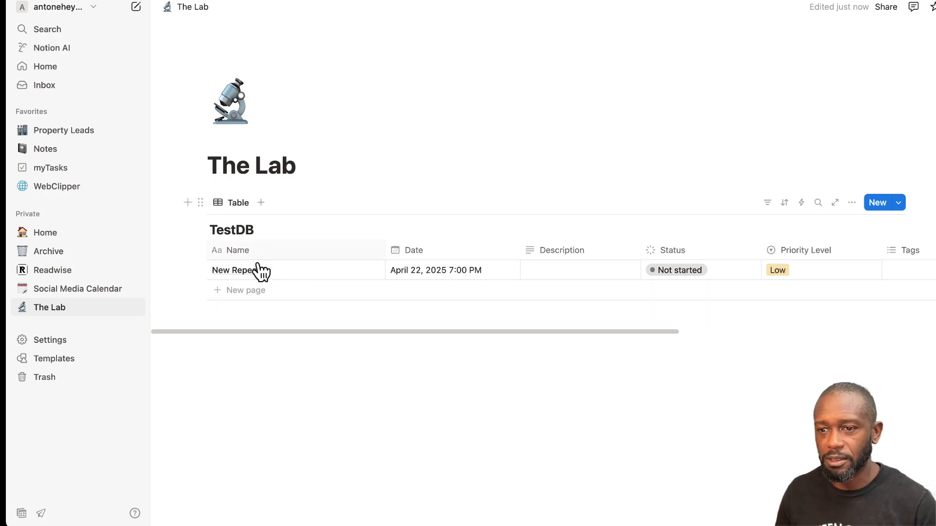
Return to TickTick and complete the April 23, April 25 and April 28 occurrences of New Repeat 1
{"action": "left_click", "coordinate": [468, 0]}
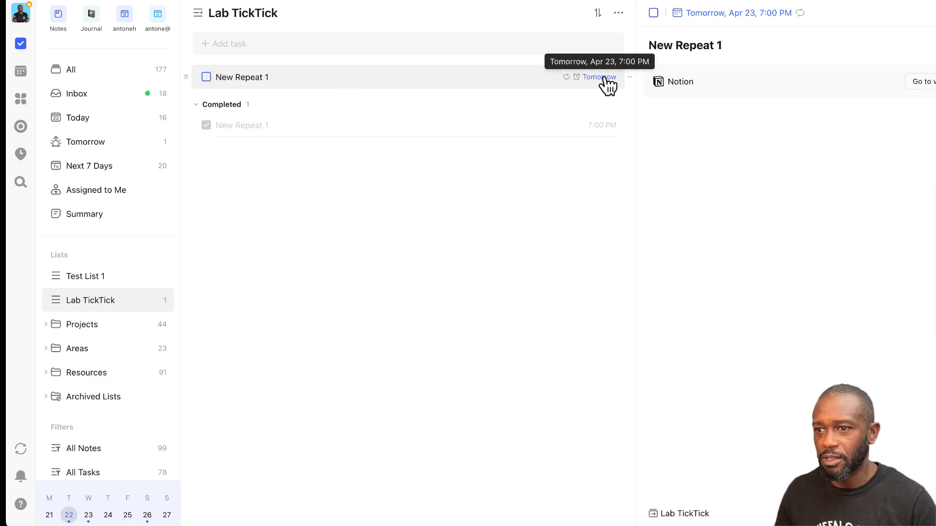
{"action": "left_click", "coordinate": [206, 77]}
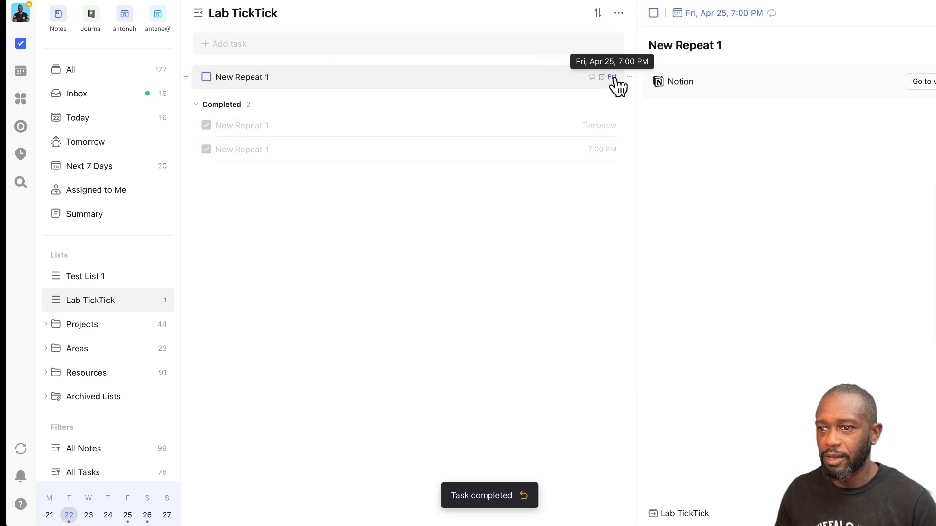
{"action": "left_click", "coordinate": [206, 77]}
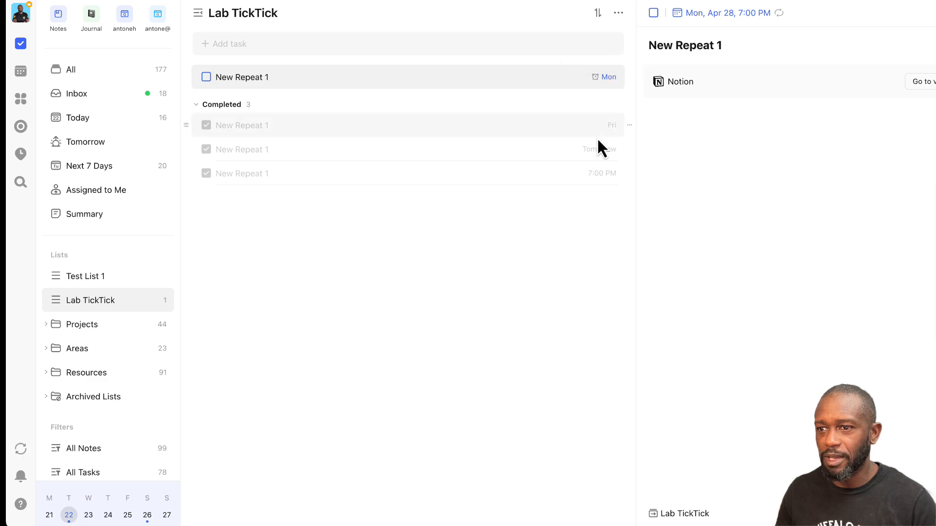
{"action": "left_click", "coordinate": [206, 77]}
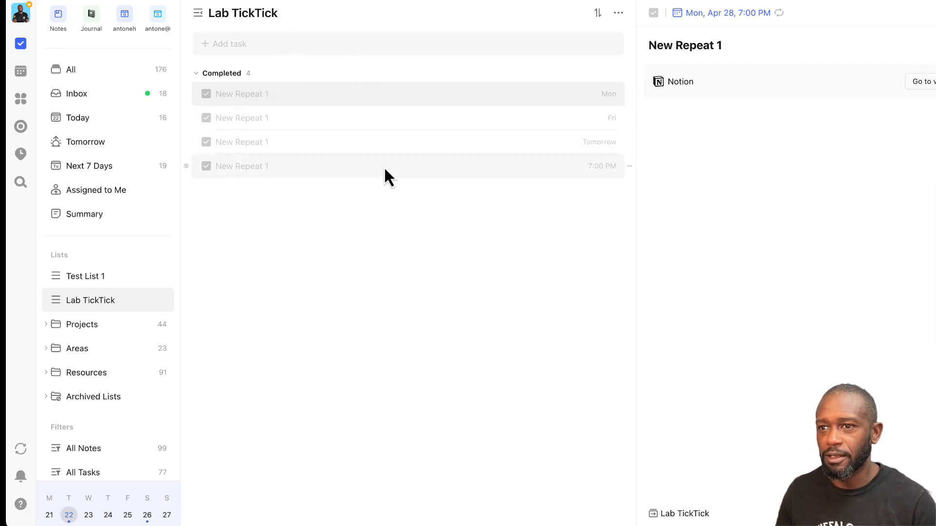
{"action": "left_click", "coordinate": [377, 1]}
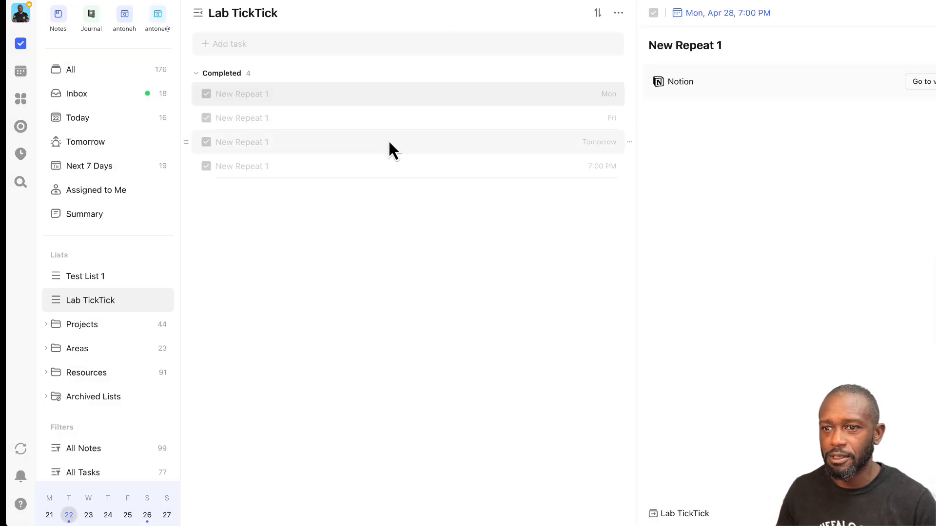
Add a task named "New Repeat 2" to the Lab TickTick list
{"action": "left_click", "coordinate": [257, 44]}
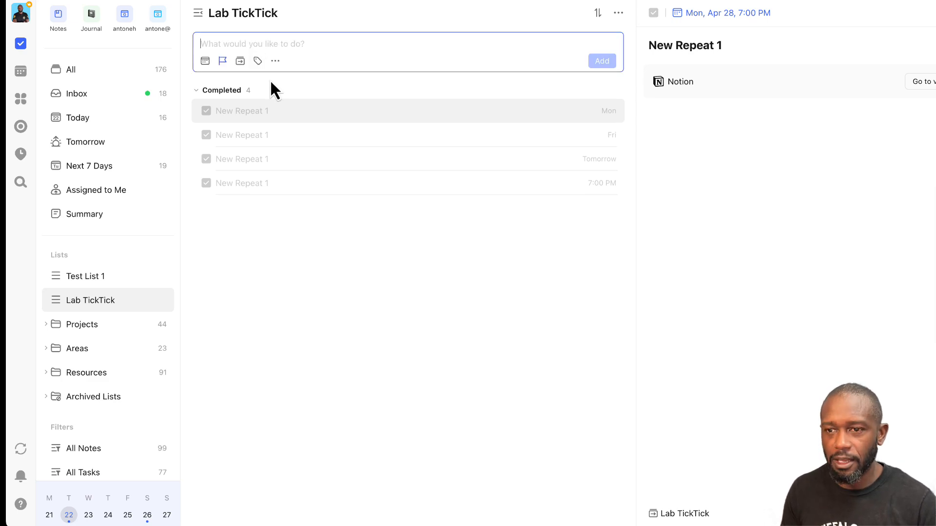
{"action": "type", "text": "New Re"}
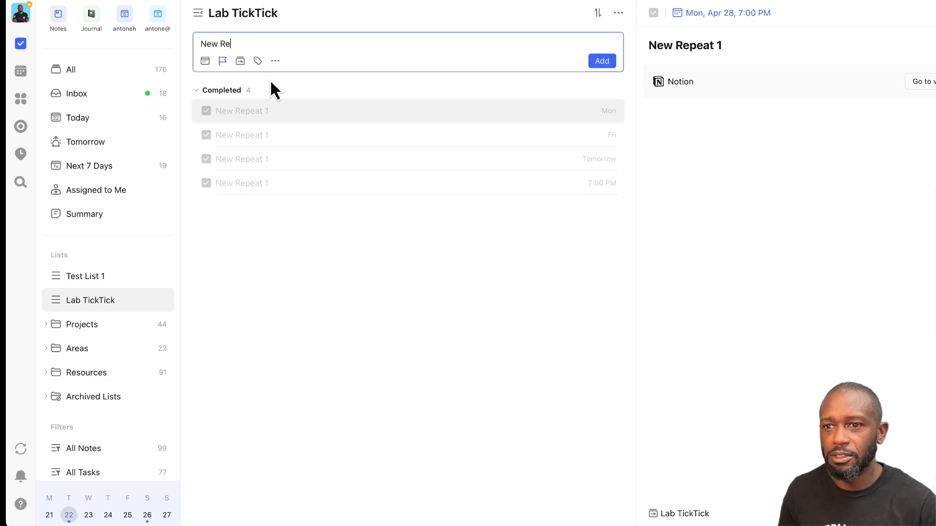
{"action": "type", "text": "peat "}
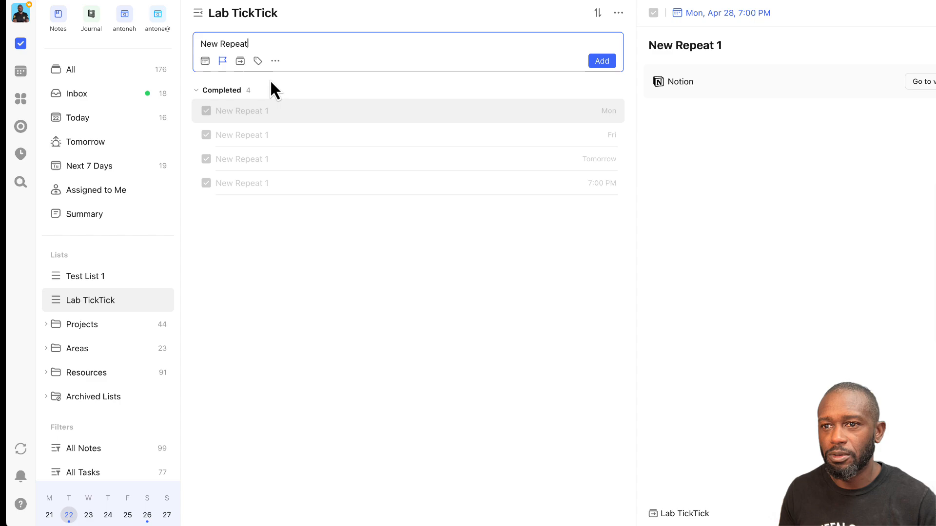
{"action": "type", "text": "2"}
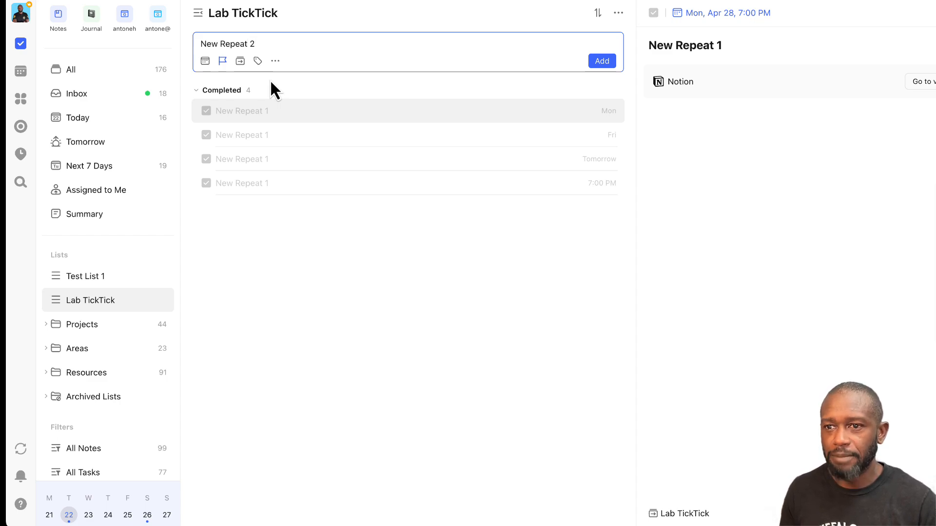
{"action": "left_click", "coordinate": [602, 61]}
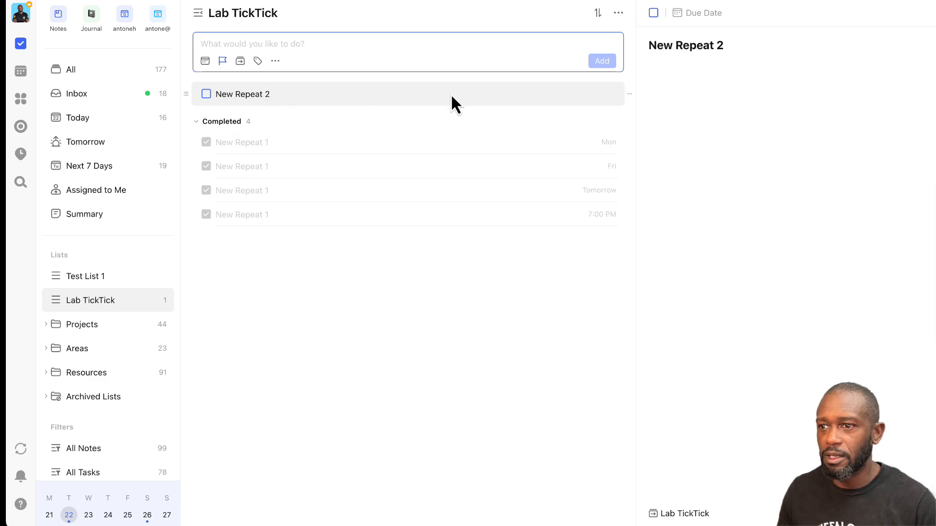
Set the due date of New Repeat 2 to April 22, 2025 at 07:00 PM
{"action": "left_click", "coordinate": [702, 14]}
{"action": "left_click", "coordinate": [706, 189]}
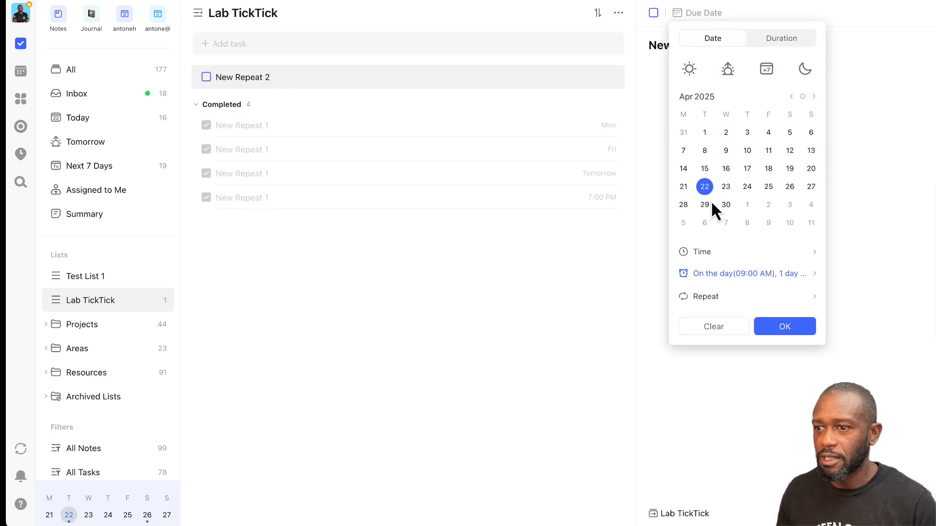
{"action": "left_click", "coordinate": [721, 252]}
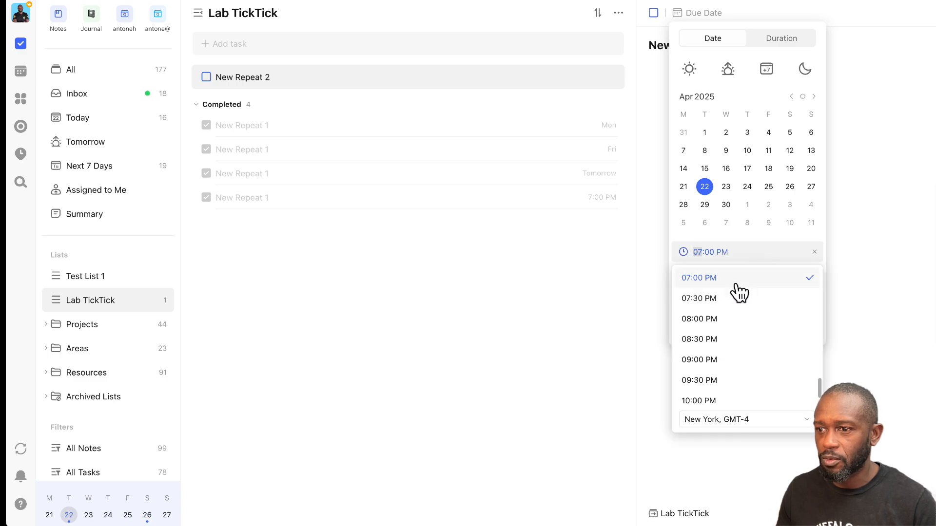
{"action": "left_click", "coordinate": [732, 282]}
Give New Repeat 2 a custom repeat by due dates, every 1 week on Monday, Wednesday and Friday
{"action": "left_click", "coordinate": [736, 297]}
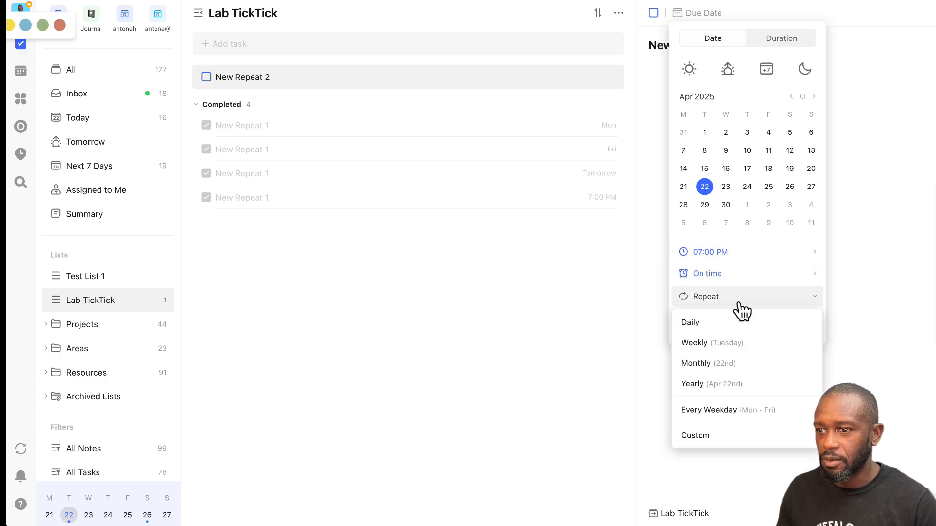
{"action": "left_click", "coordinate": [721, 436]}
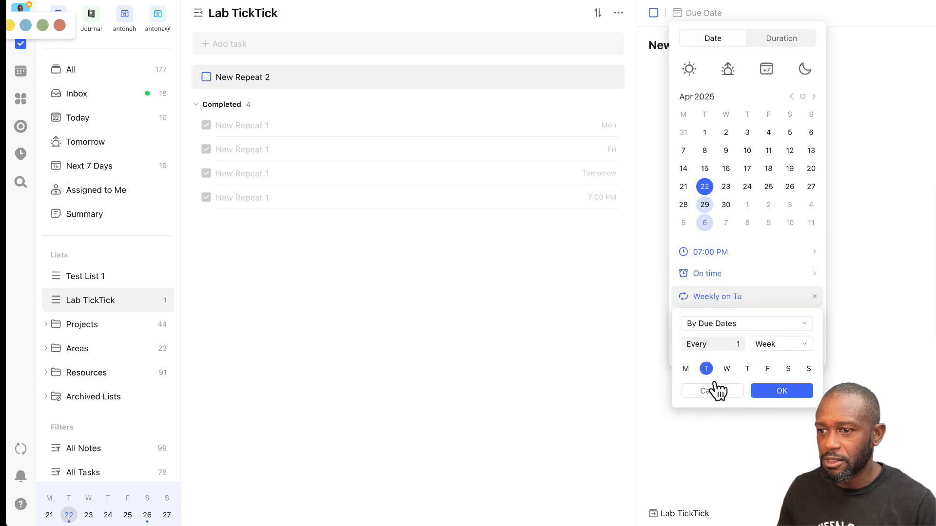
{"action": "left_click", "coordinate": [686, 368]}
{"action": "left_click", "coordinate": [707, 368]}
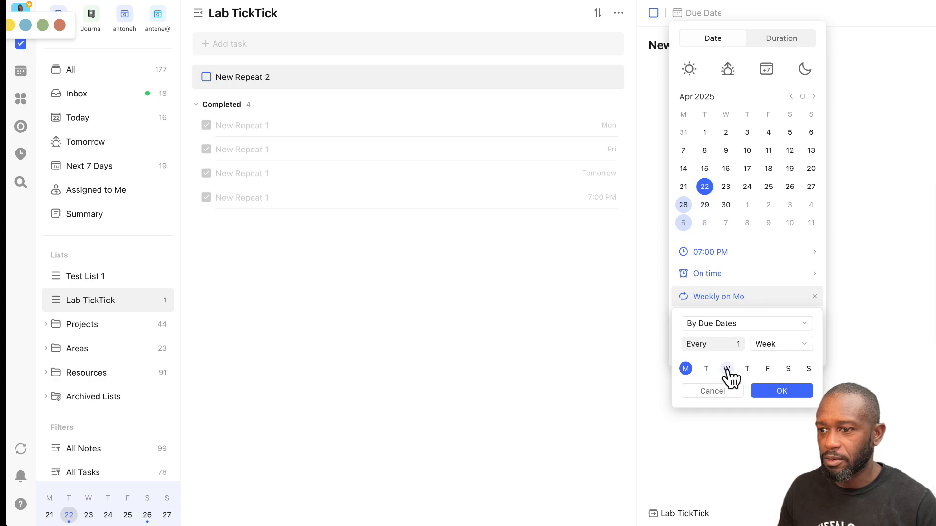
{"action": "left_click", "coordinate": [726, 368]}
{"action": "left_click", "coordinate": [768, 369]}
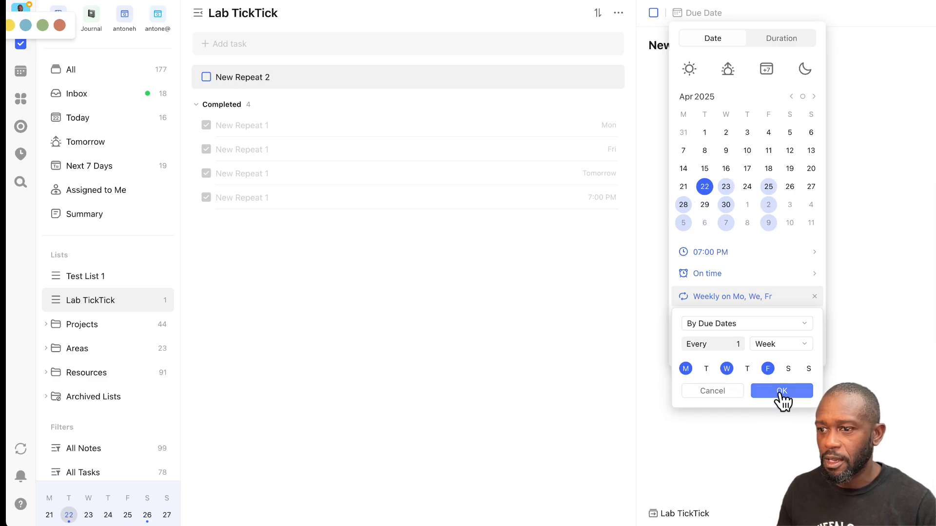
{"action": "left_click", "coordinate": [781, 394]}
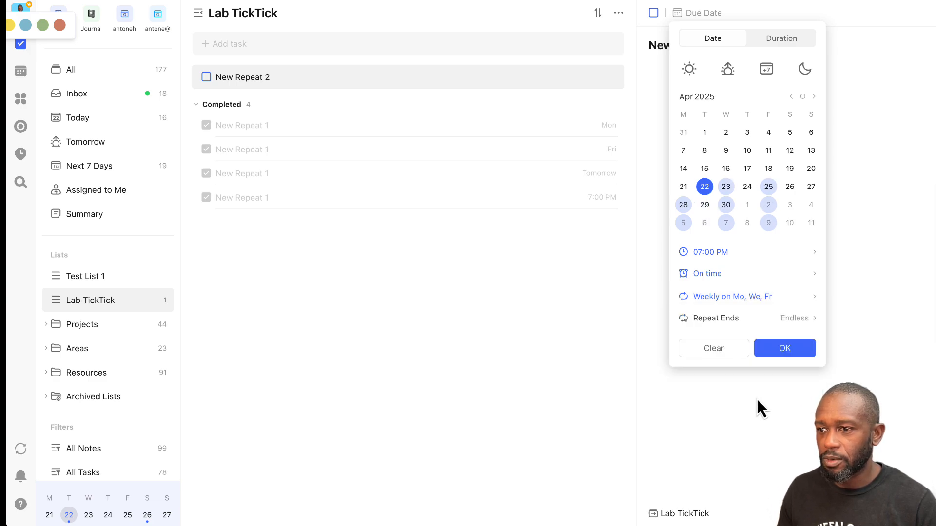
End the repeat of New Repeat 2 on April 29, 2025 and save the task's date settings
{"action": "left_click", "coordinate": [785, 321]}
{"action": "left_click", "coordinate": [736, 367]}
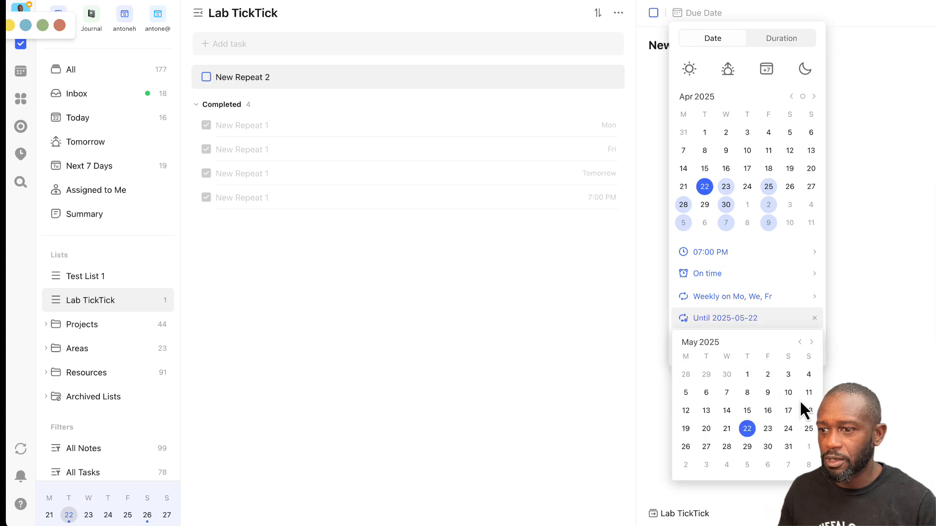
{"action": "left_click", "coordinate": [800, 341]}
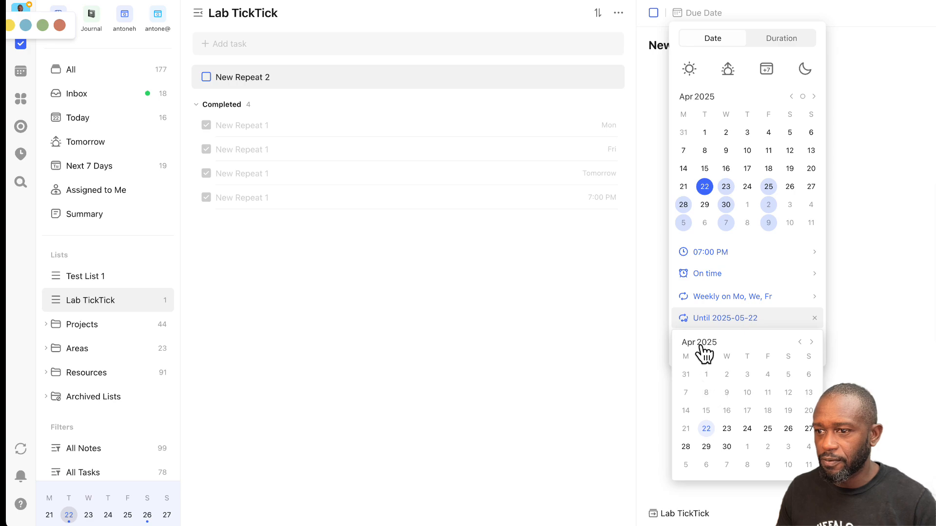
{"action": "left_click", "coordinate": [707, 448]}
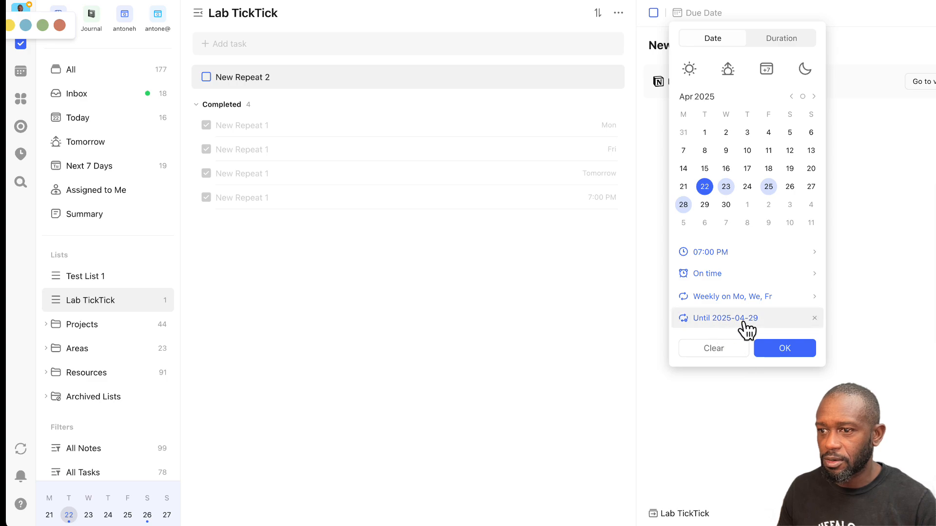
{"action": "left_click", "coordinate": [784, 349]}
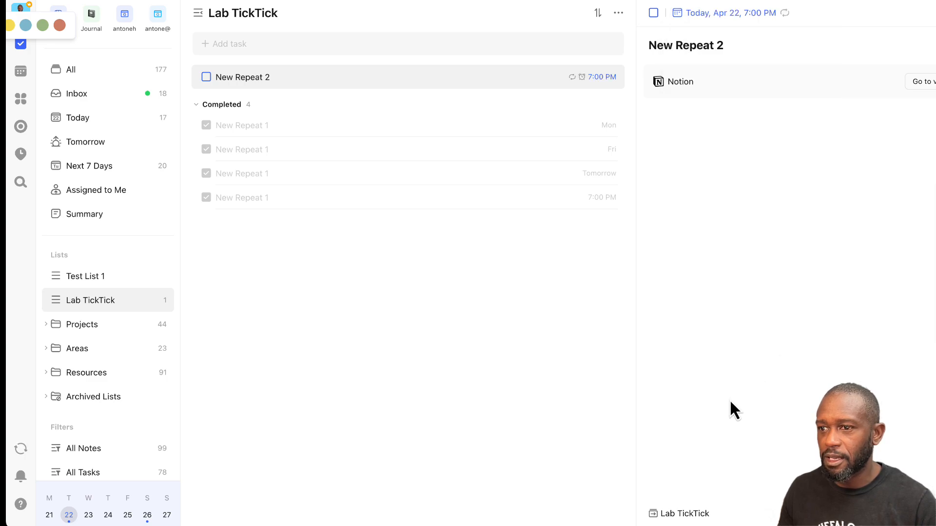
Review the date and repeat settings of New Repeat 2, and check its entry in Notion's TestDB table
{"action": "left_click", "coordinate": [723, 15]}
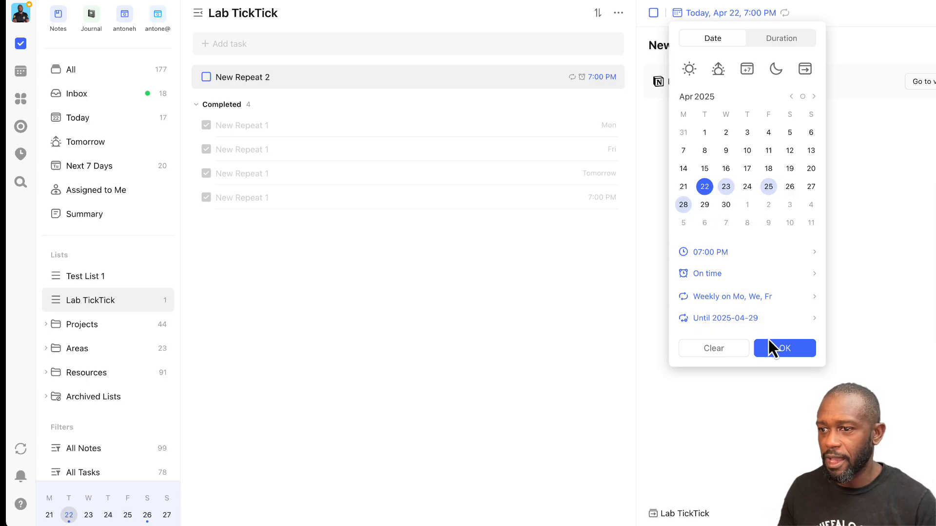
{"action": "left_click", "coordinate": [786, 352]}
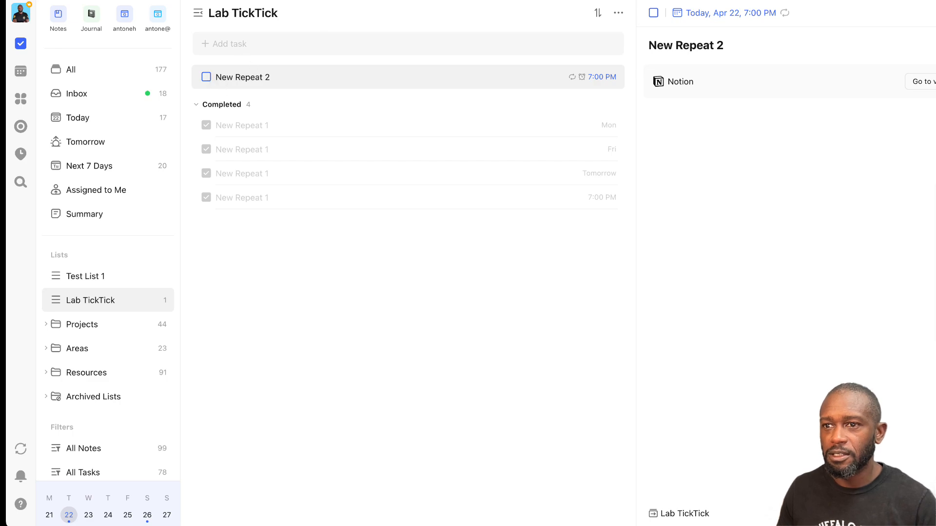
{"action": "left_click", "coordinate": [374, 1]}
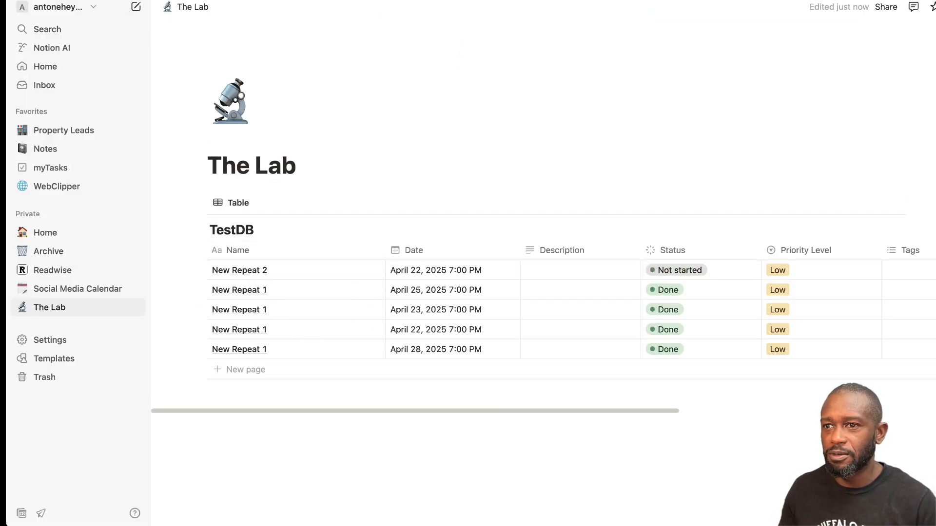
Return to TickTick and complete the April 22, April 23, April 25 and April 28 occurrences of New Repeat 2
{"action": "left_click", "coordinate": [491, 1]}
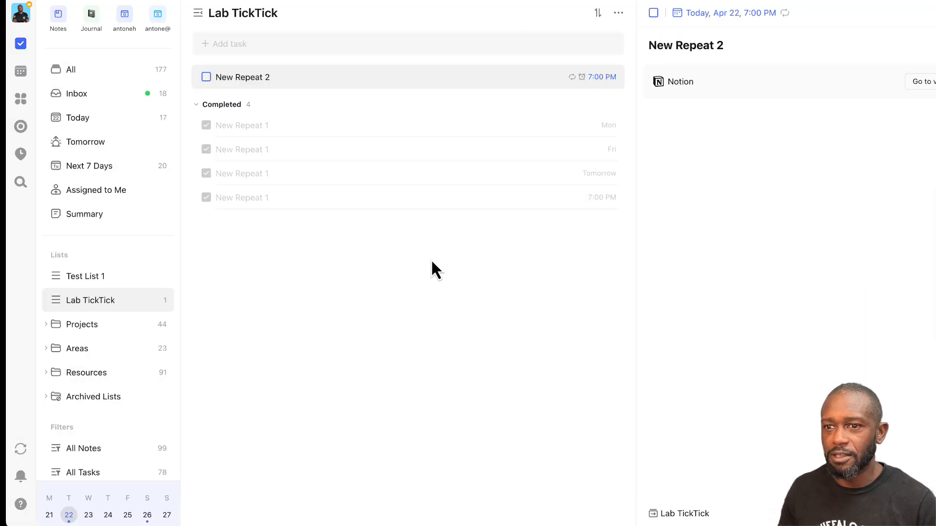
{"action": "left_click", "coordinate": [207, 78]}
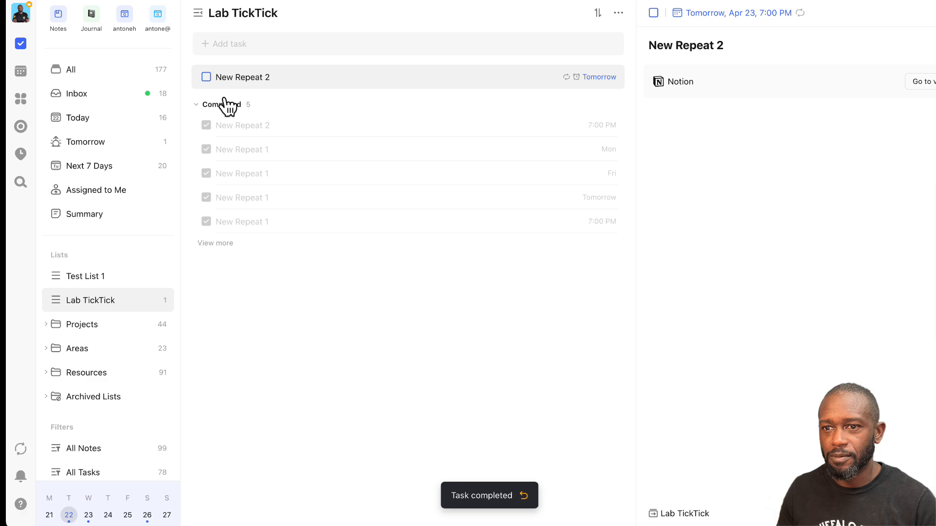
{"action": "left_click", "coordinate": [206, 77]}
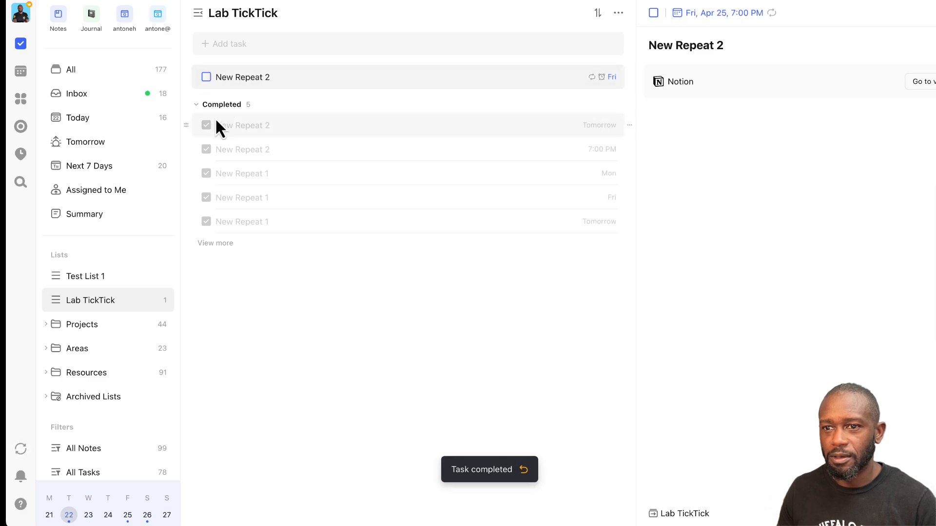
{"action": "left_click", "coordinate": [210, 79]}
{"action": "left_click", "coordinate": [206, 78]}
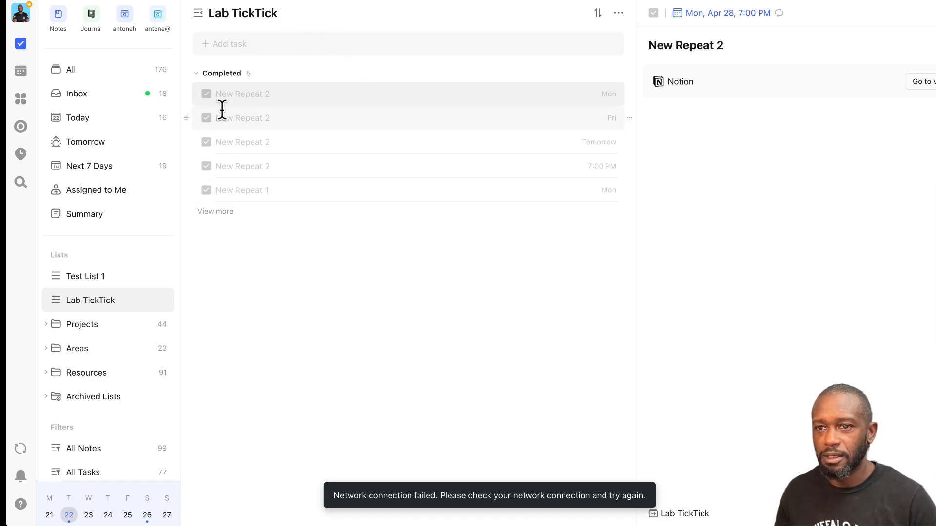
Switch to Notion and check how the completed New Repeat 2 occurrences appear in the TestDB table
{"action": "left_click", "coordinate": [405, 1]}
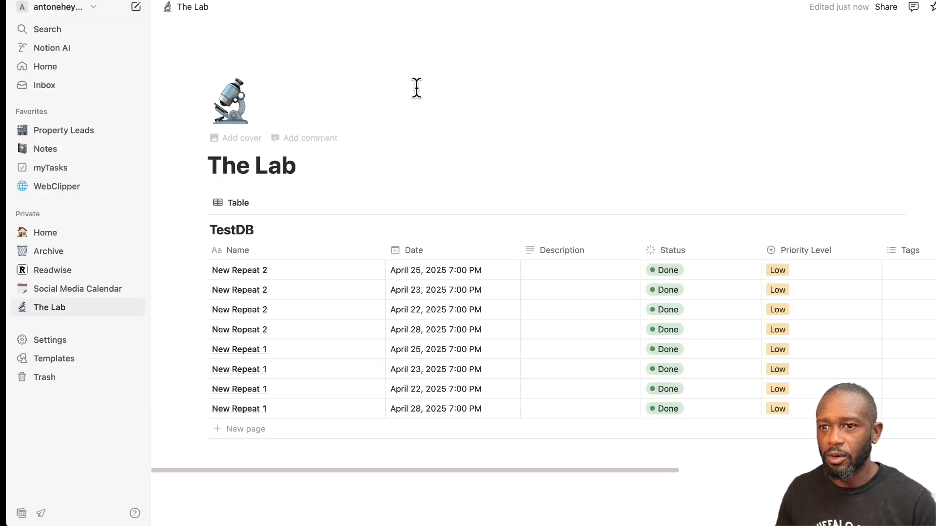